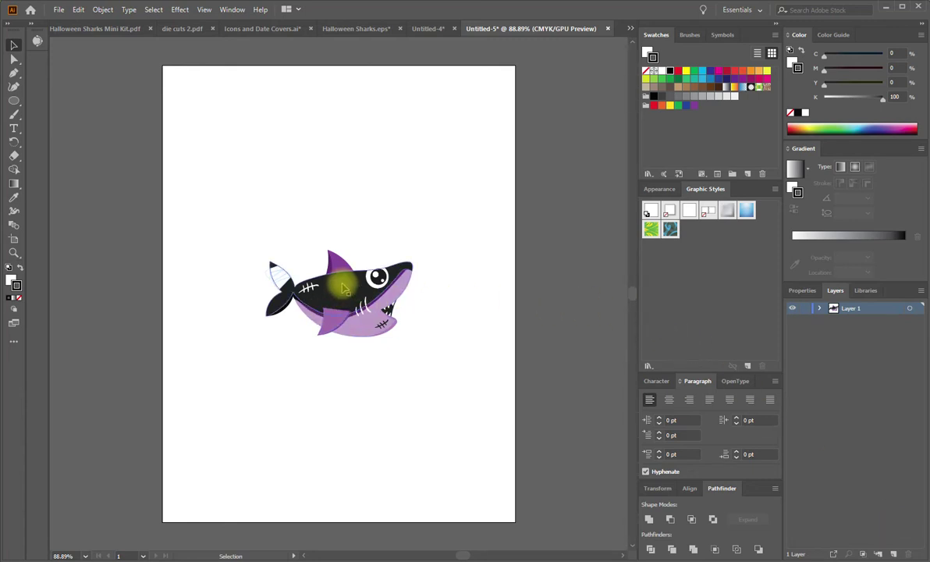
- Apply Offset Path to the shark artwork with a 0.06 in offset and round joins, with preview enabled
click(380, 327)
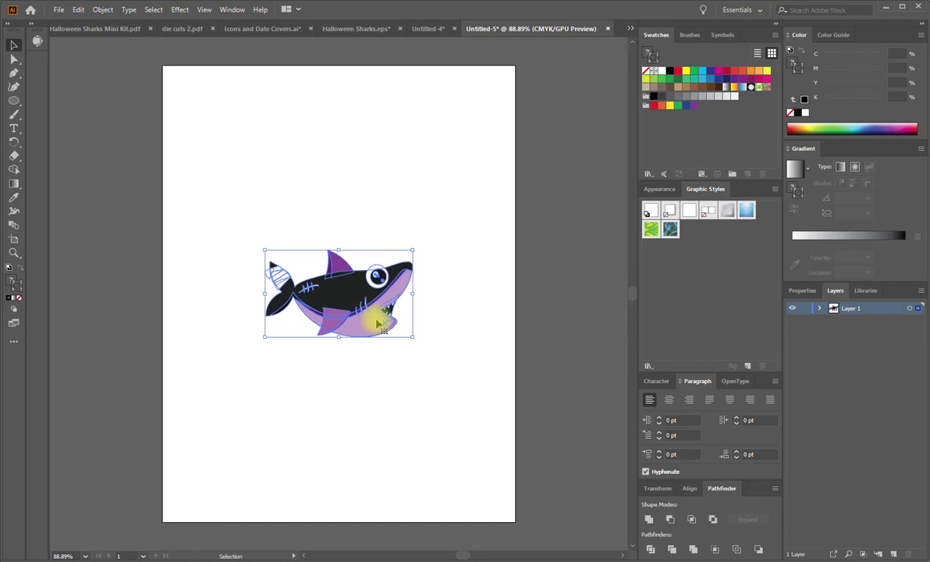
click(104, 10)
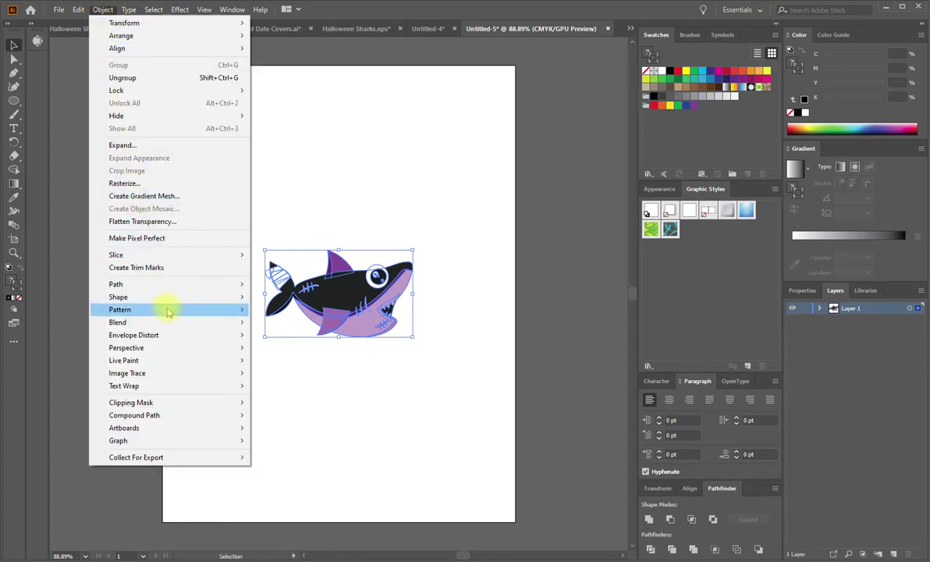
mouse_move(212, 285)
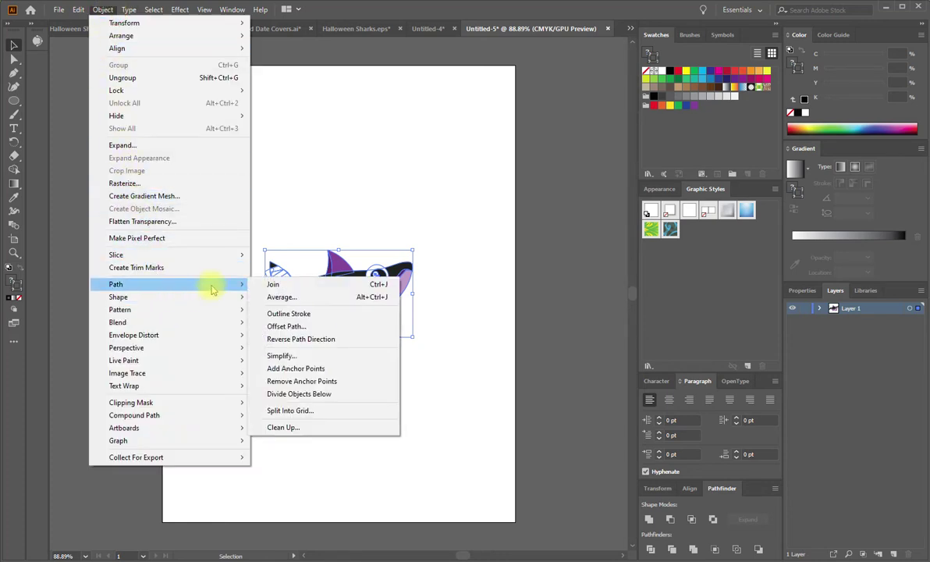
click(281, 327)
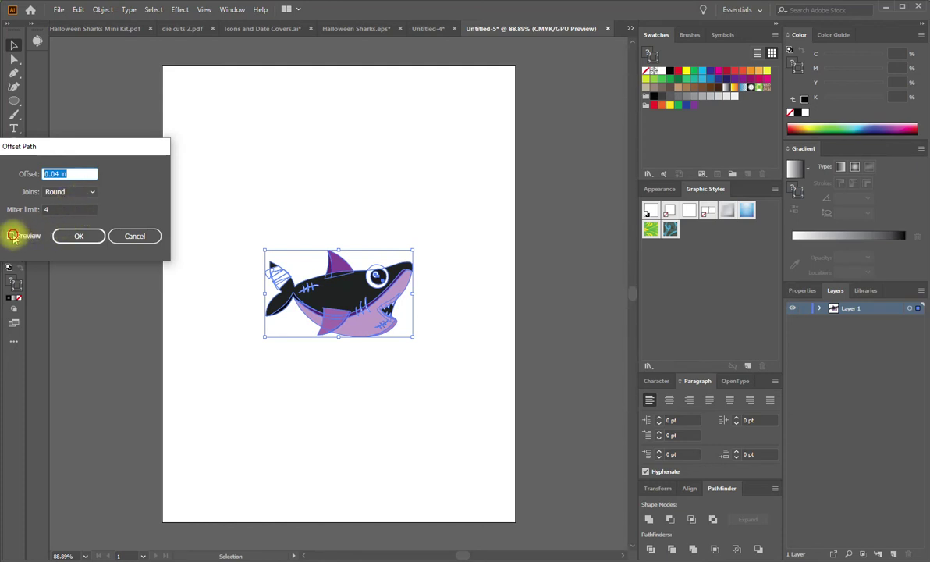
click(11, 237)
click(11, 236)
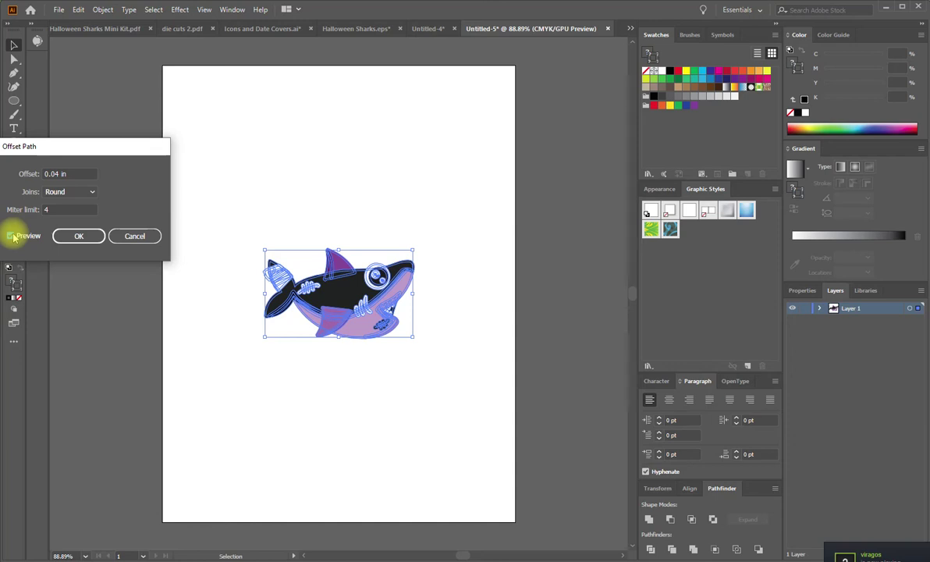
click(55, 173)
text(.06)
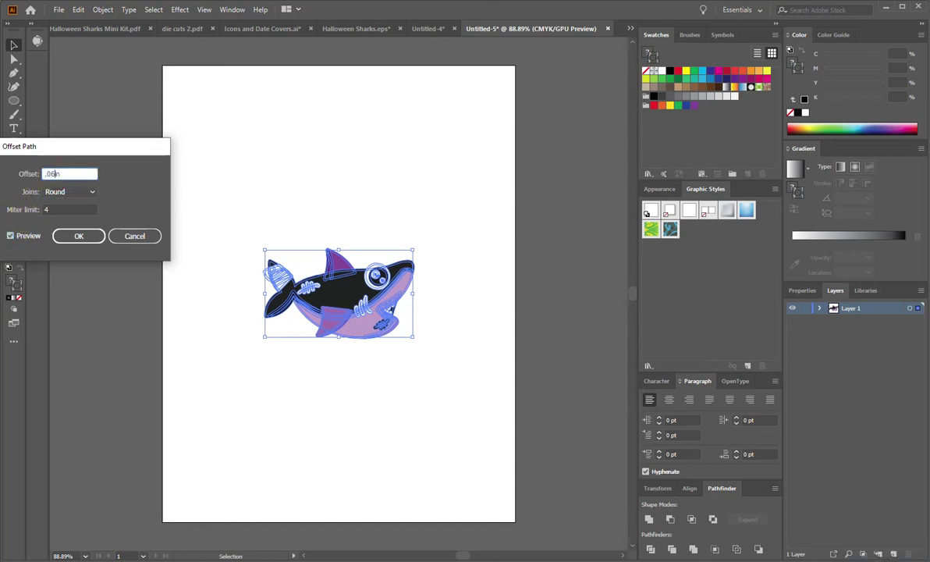
key(Tab)
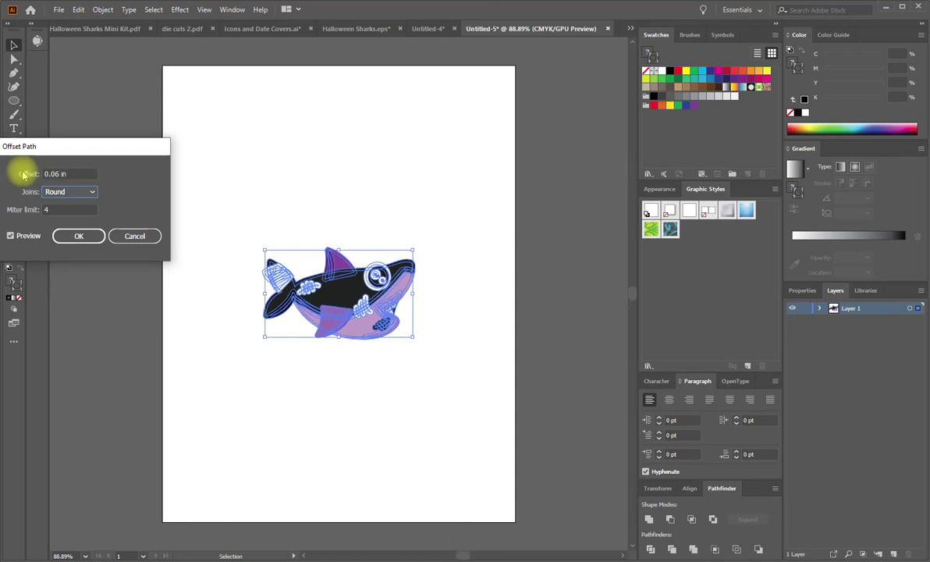
click(88, 239)
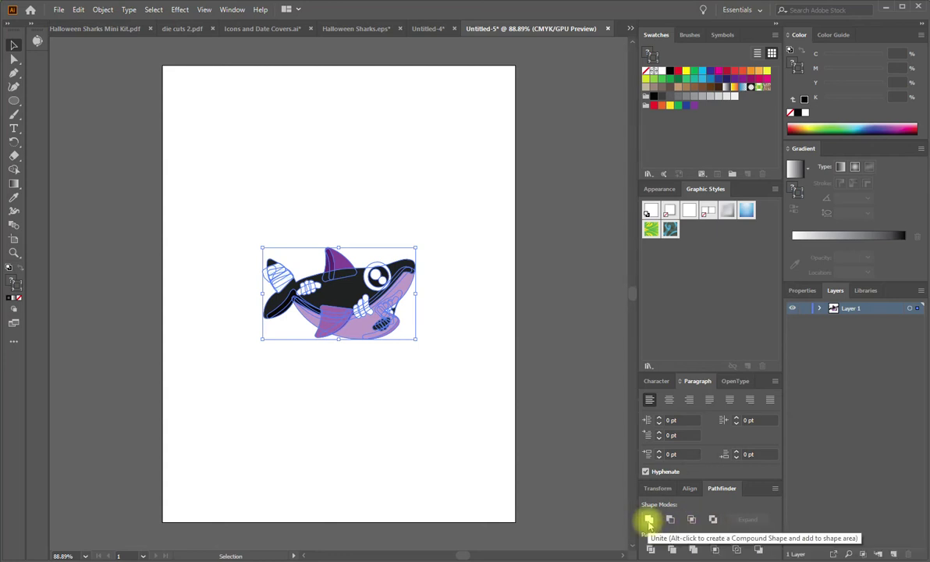
- Unite the offset shapes into one outline and give it a dark blue stroke with no fill
click(649, 521)
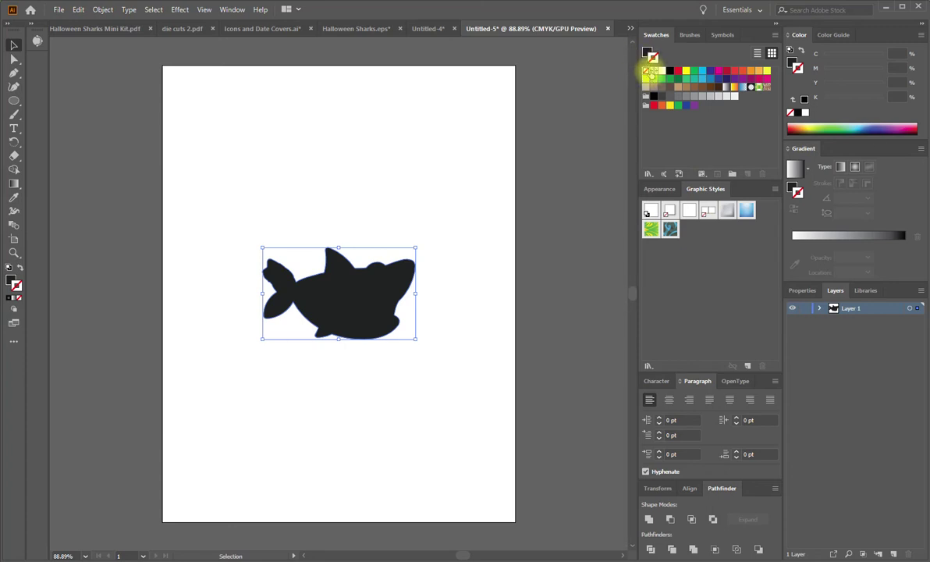
click(710, 73)
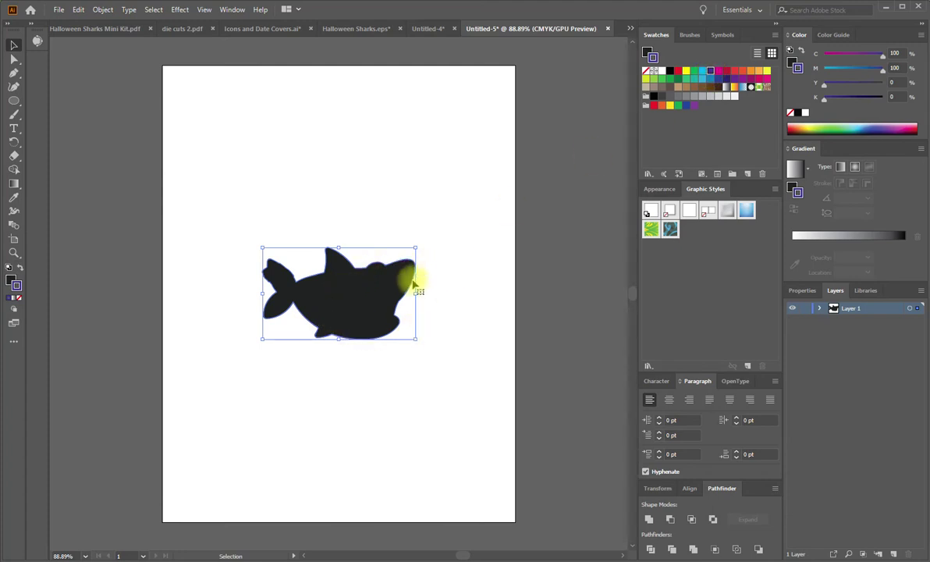
click(648, 51)
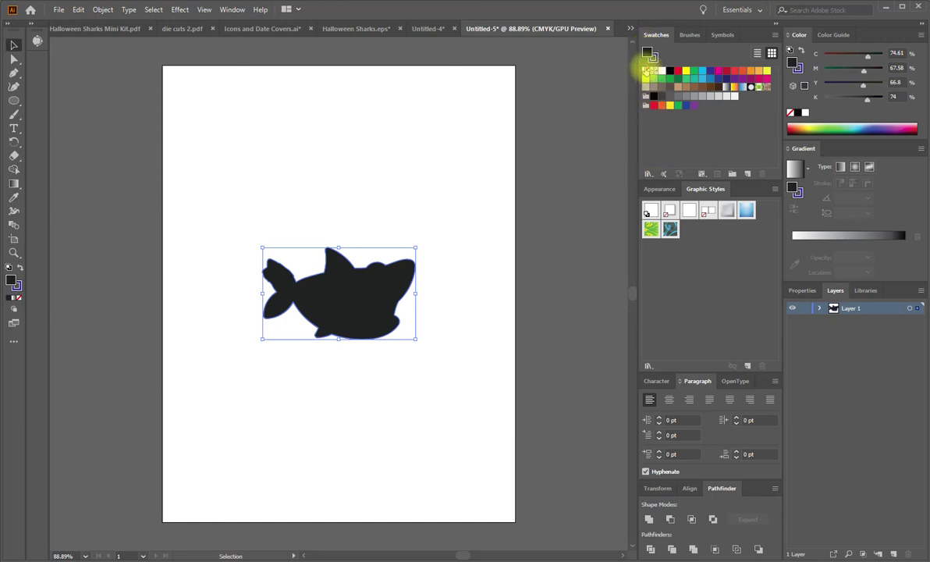
click(647, 71)
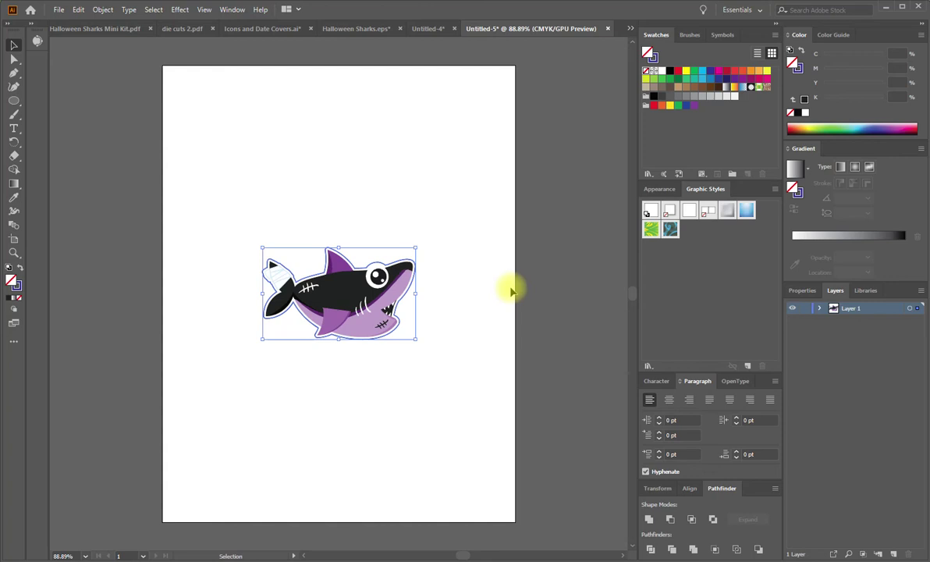
click(472, 318)
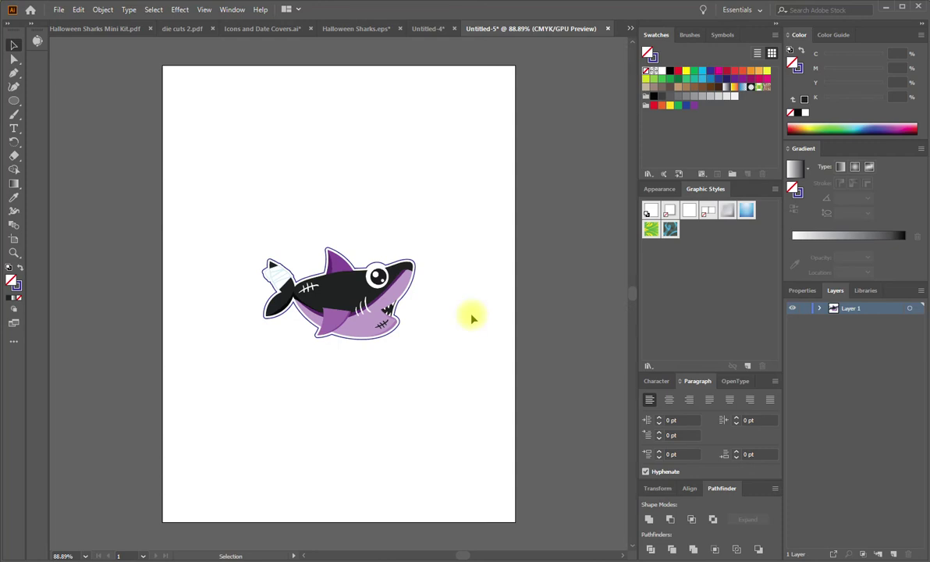
- Ungroup the shark artwork and its offset outline, leaving nothing selected
click(409, 298)
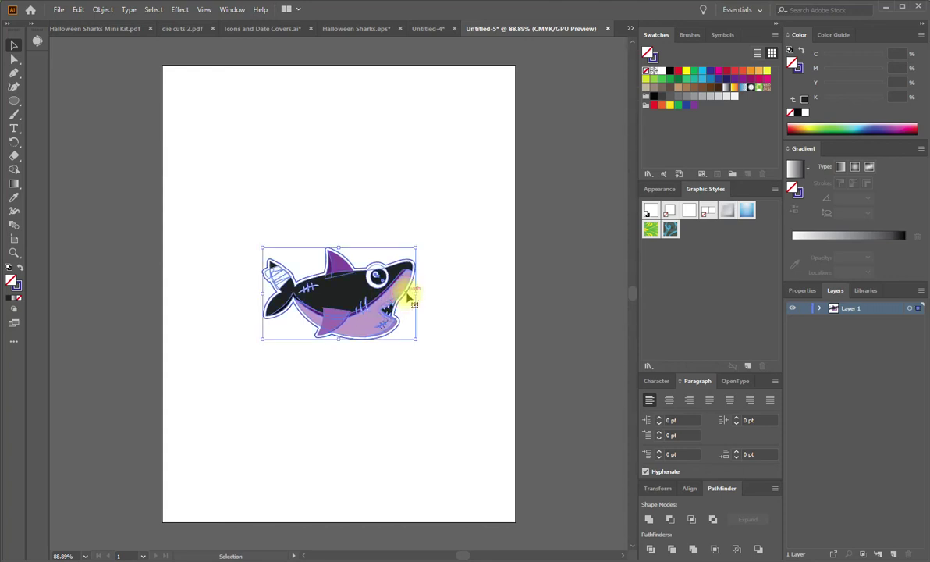
right_click(409, 299)
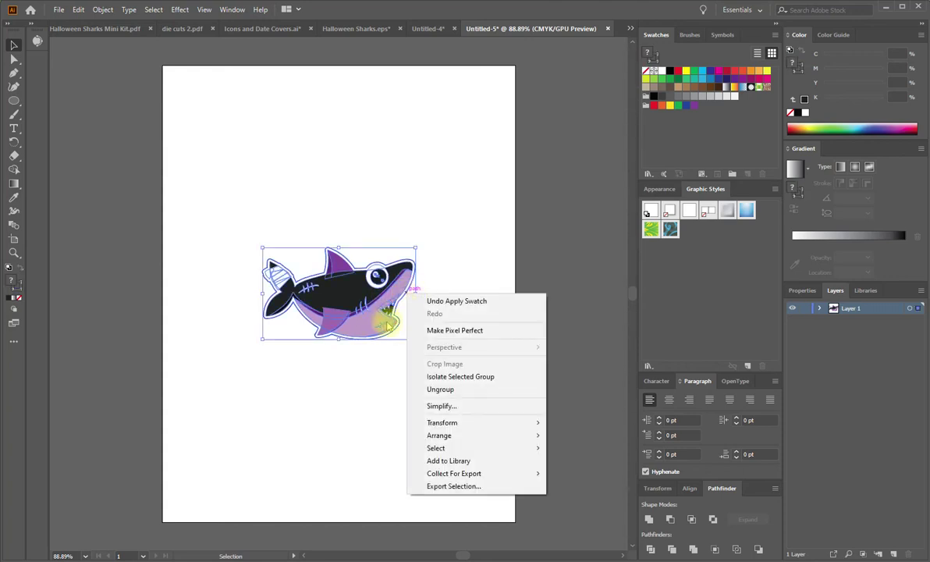
click(347, 397)
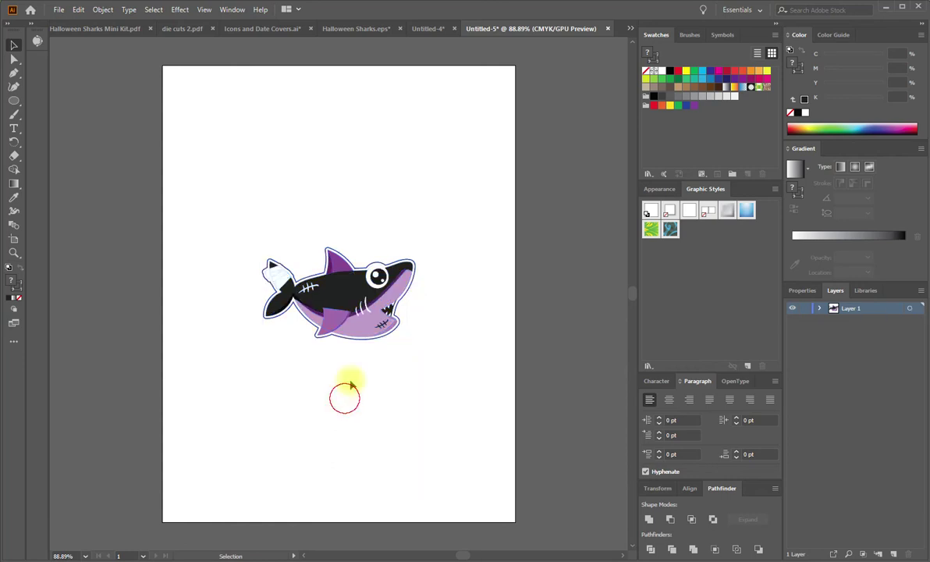
click(374, 312)
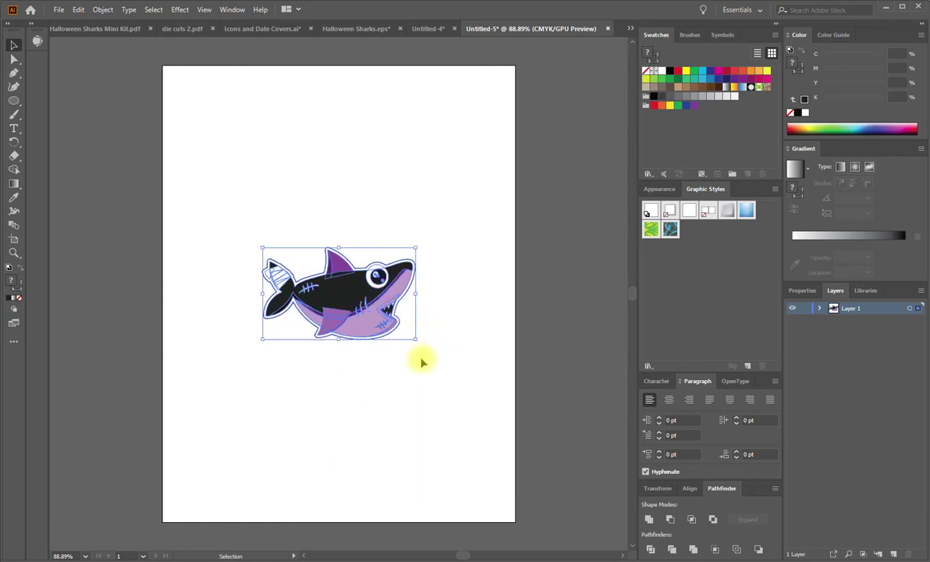
right_click(370, 305)
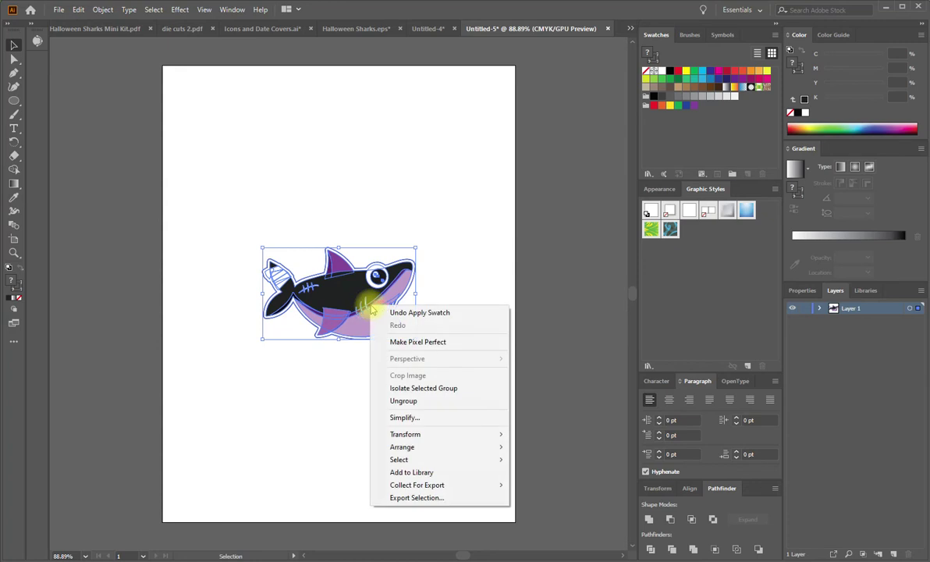
click(431, 402)
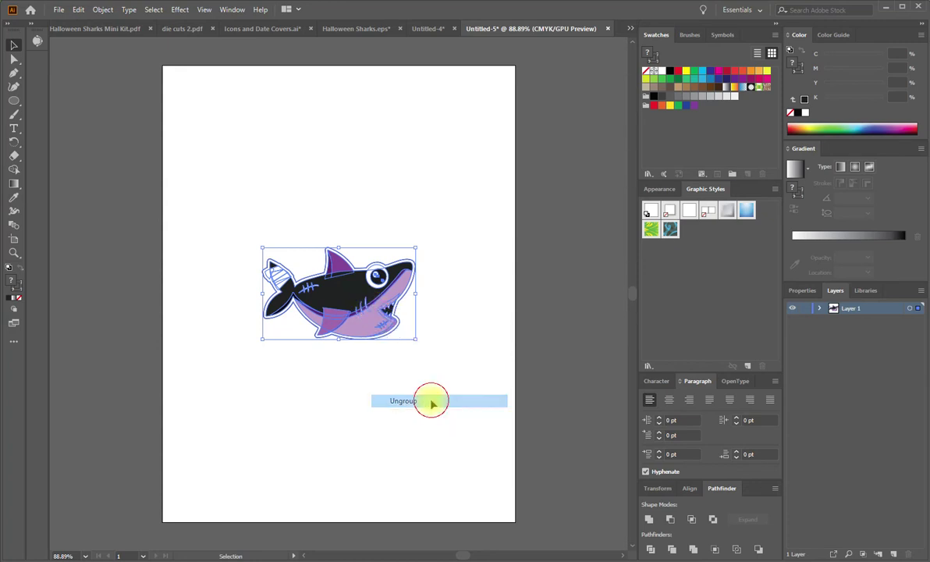
click(389, 360)
click(370, 316)
click(389, 374)
click(361, 346)
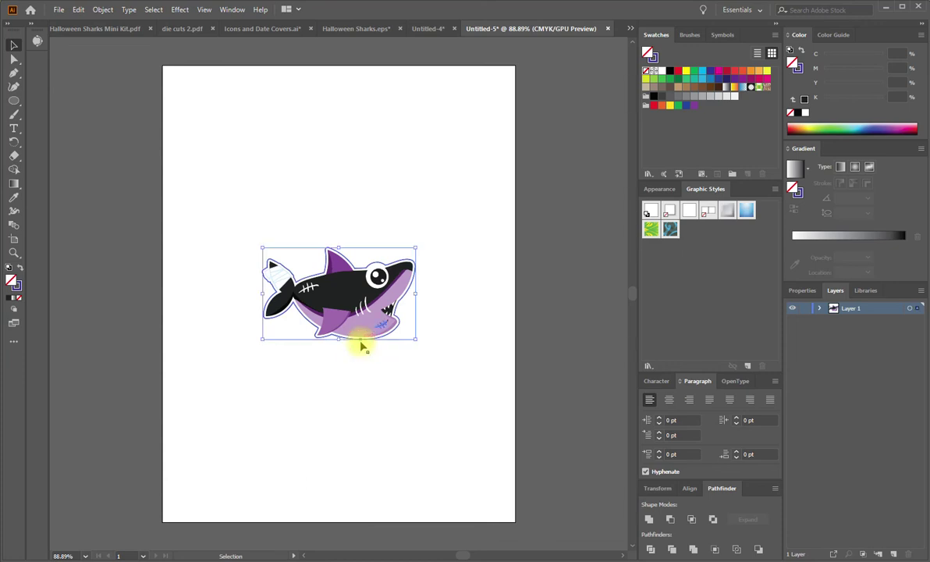
click(352, 404)
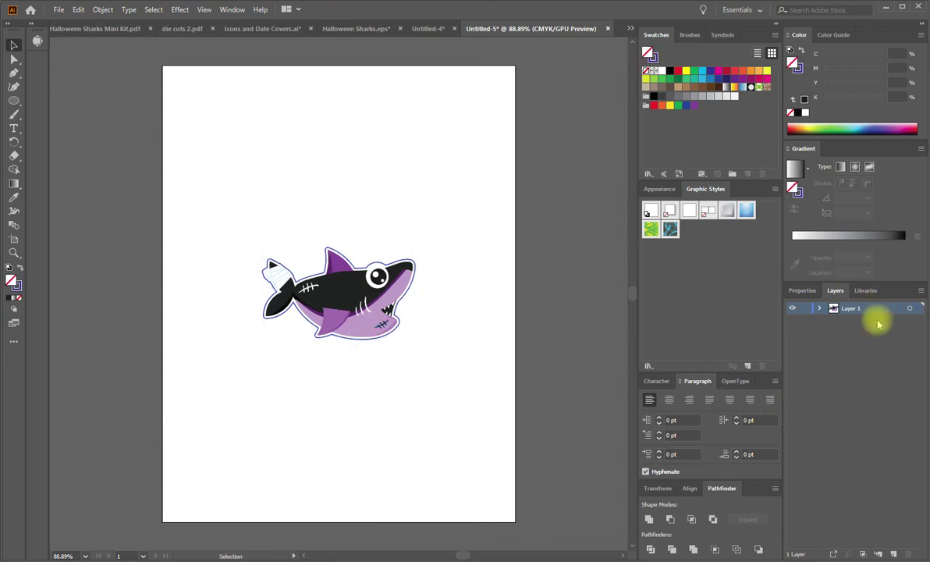
- Create a new layer above Layer 1 and name it Cut Lines
click(894, 553)
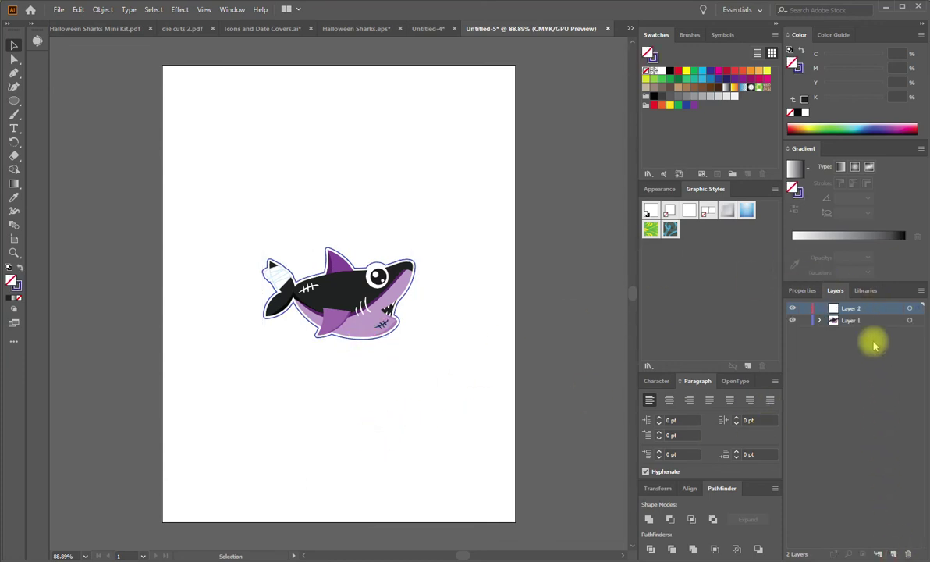
double_click(852, 308)
text(Cut Line)
key(Return)
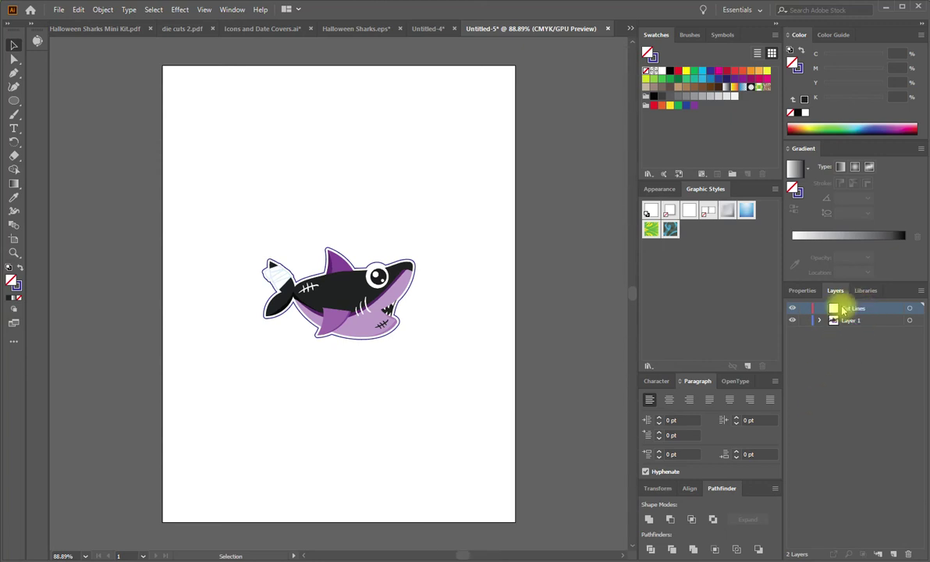
- Move the upper group containing the blue outline from Layer 1 into the Cut Lines layer
click(819, 320)
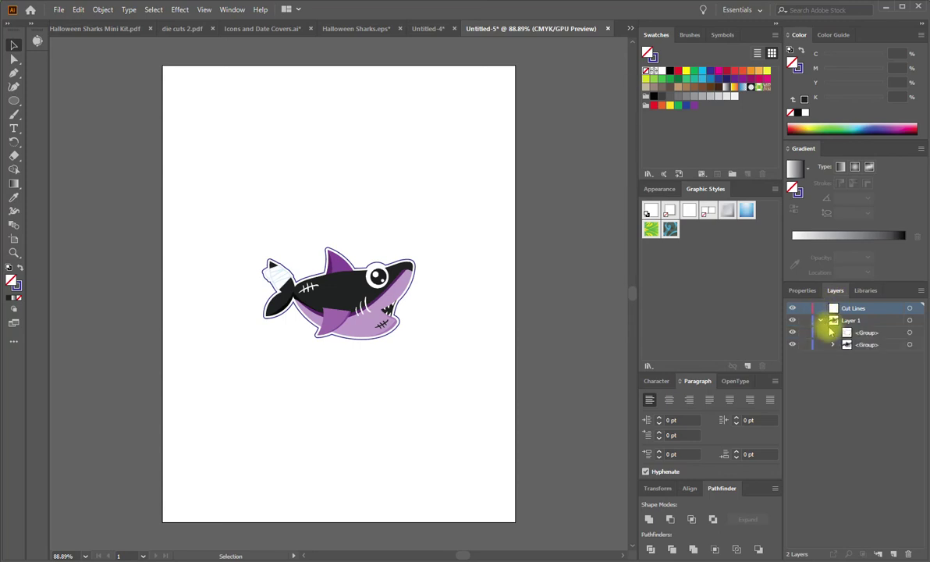
drag(840, 334, 833, 309)
click(821, 320)
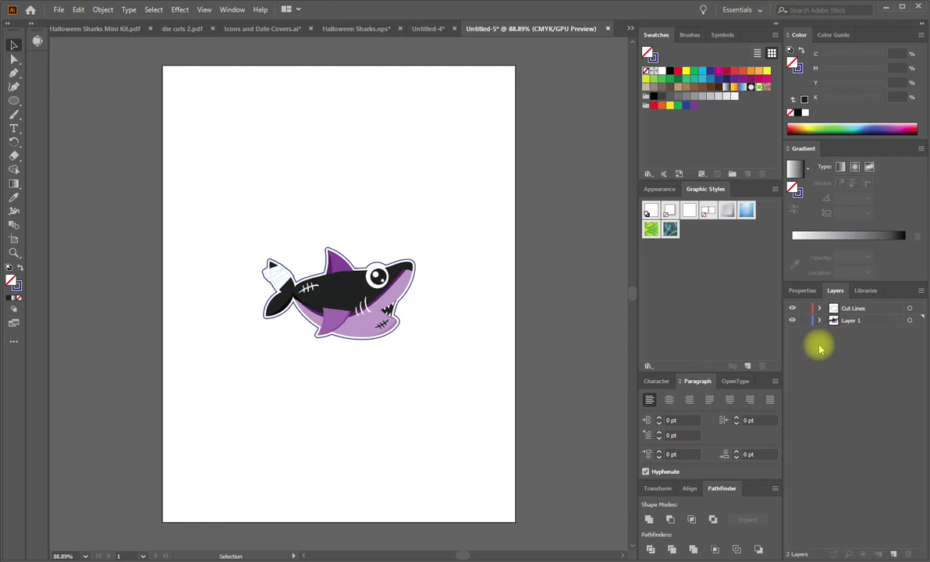
- Toggle the visibility of the Cut Lines layer to check its contents, leaving it hidden
click(793, 309)
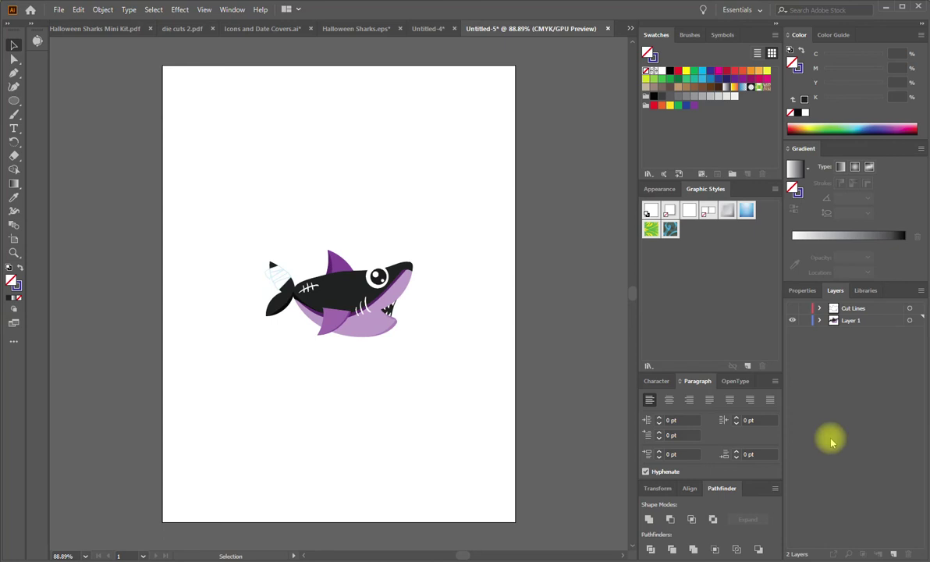
click(792, 309)
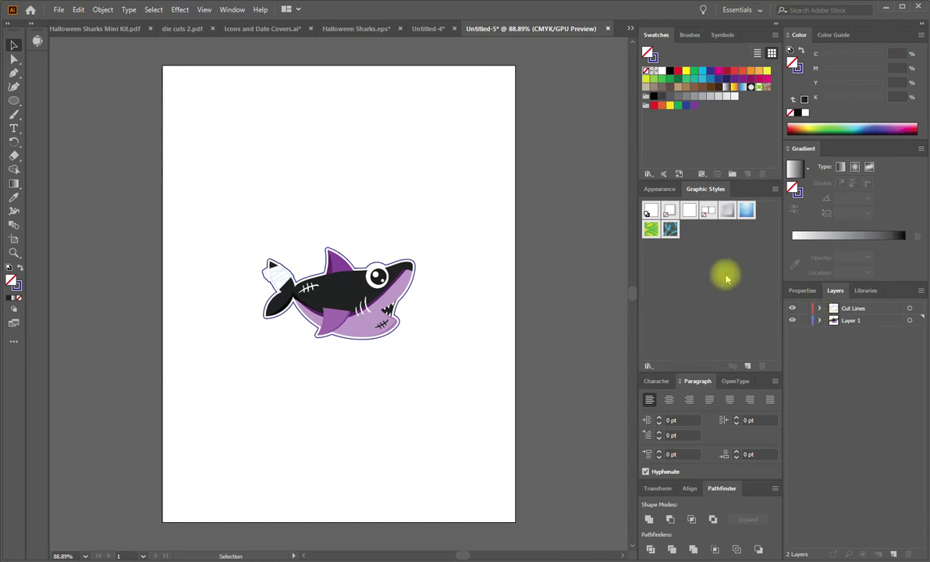
click(792, 313)
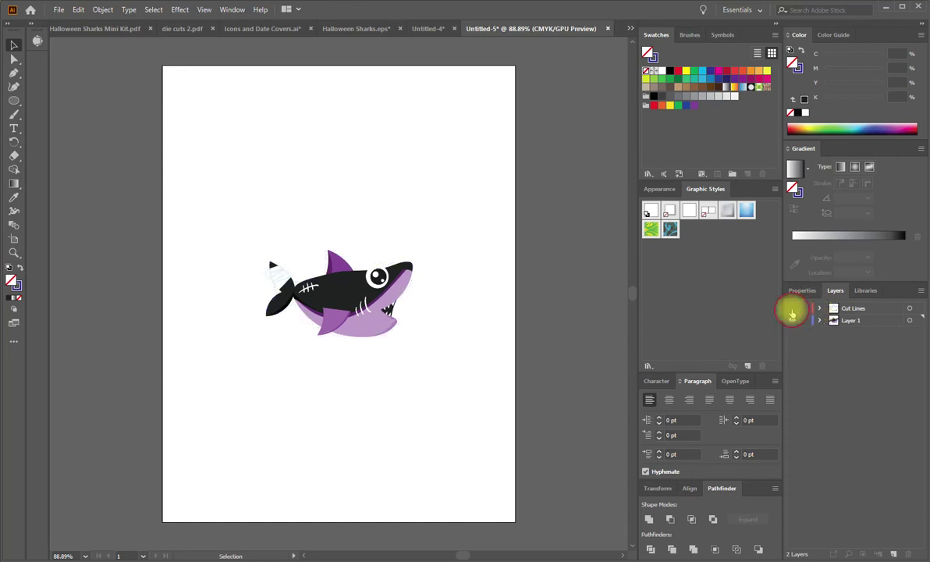
- Paste a copy of the shark artwork in place and unite the copy into a single silhouette
click(376, 308)
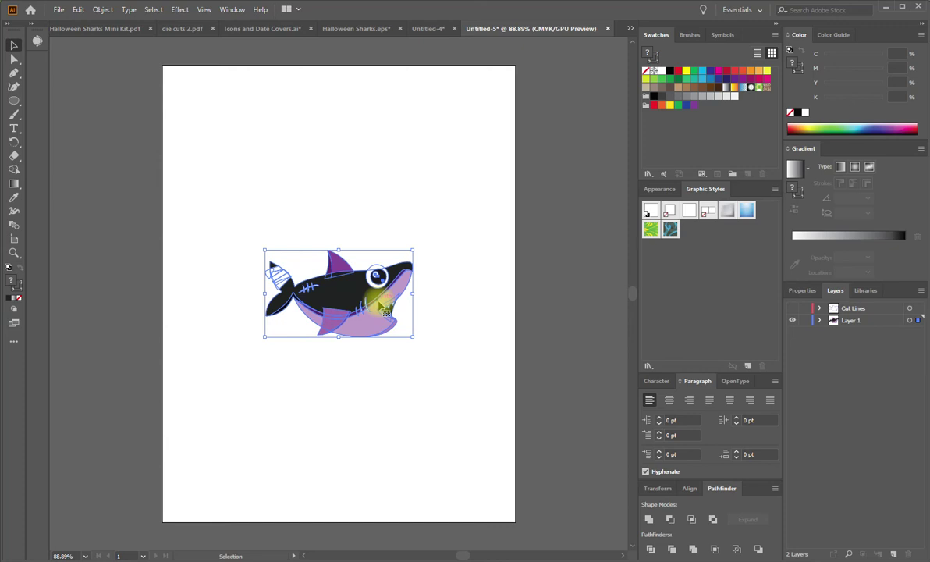
key(a)
key(ctrl+c)
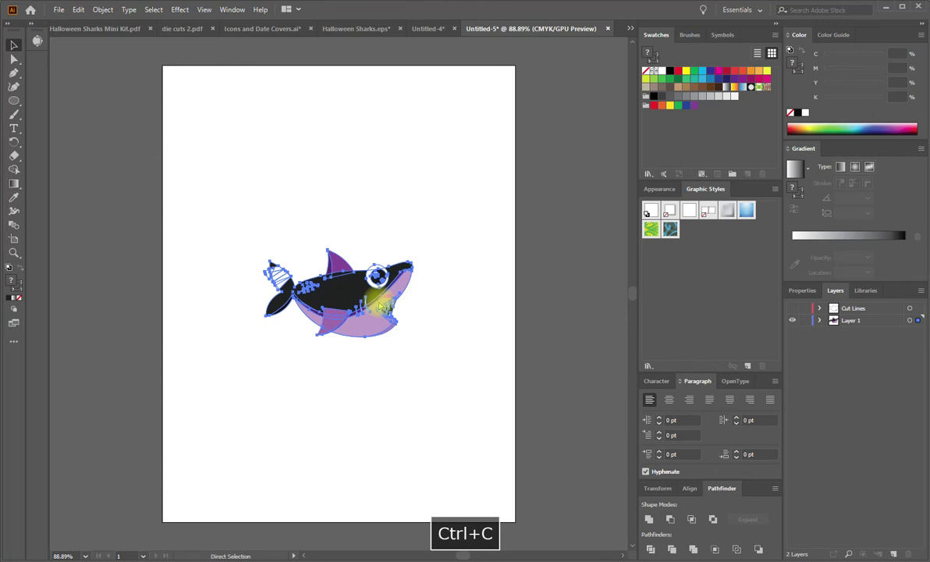
key(ctrl)
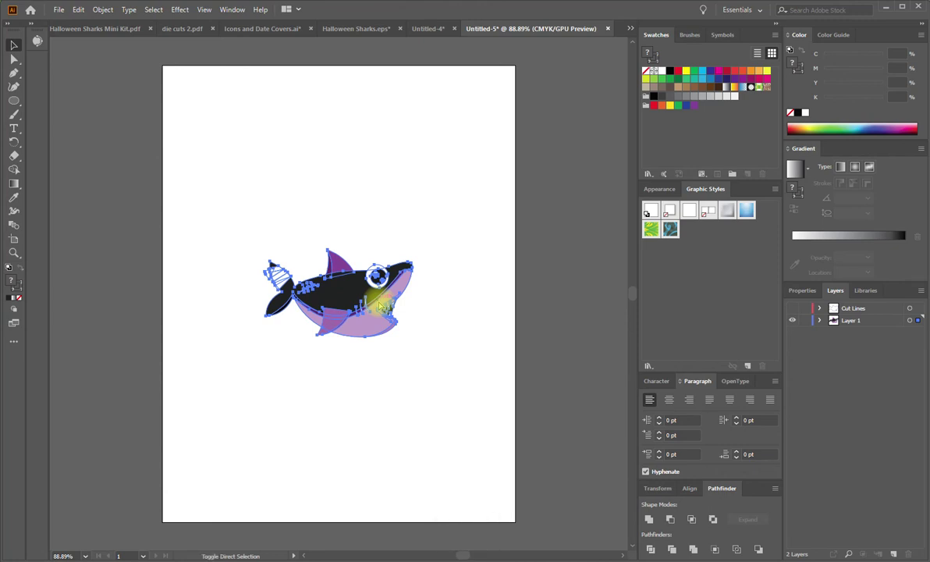
key(ctrl+shift+v)
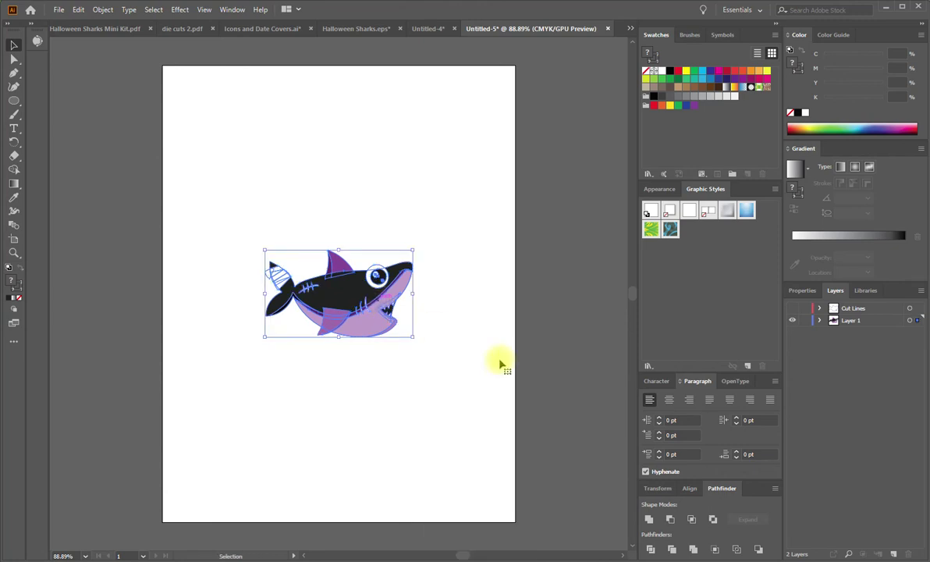
click(649, 521)
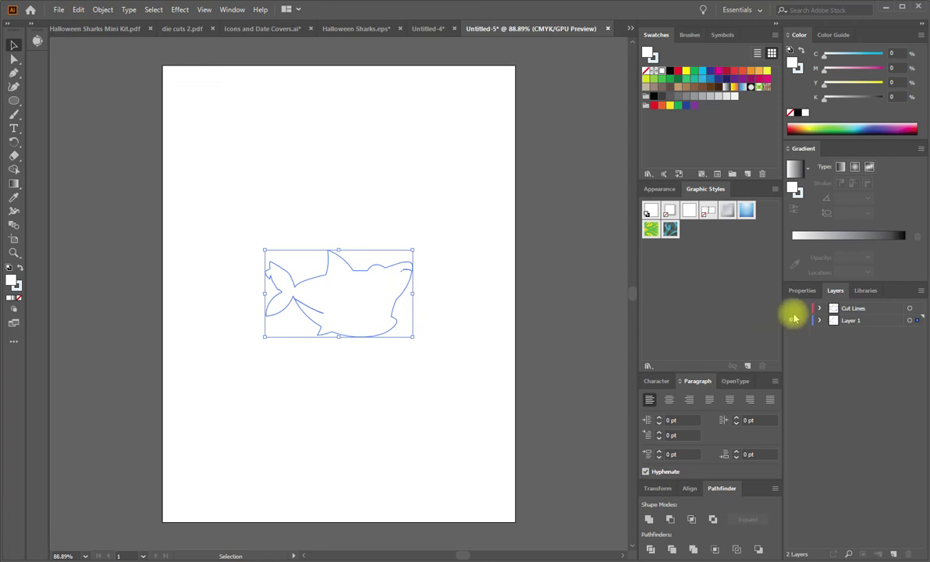
- Offset the united shark silhouette by 0.06 in with round joins, and delete the original silhouette inside the offset path
click(819, 321)
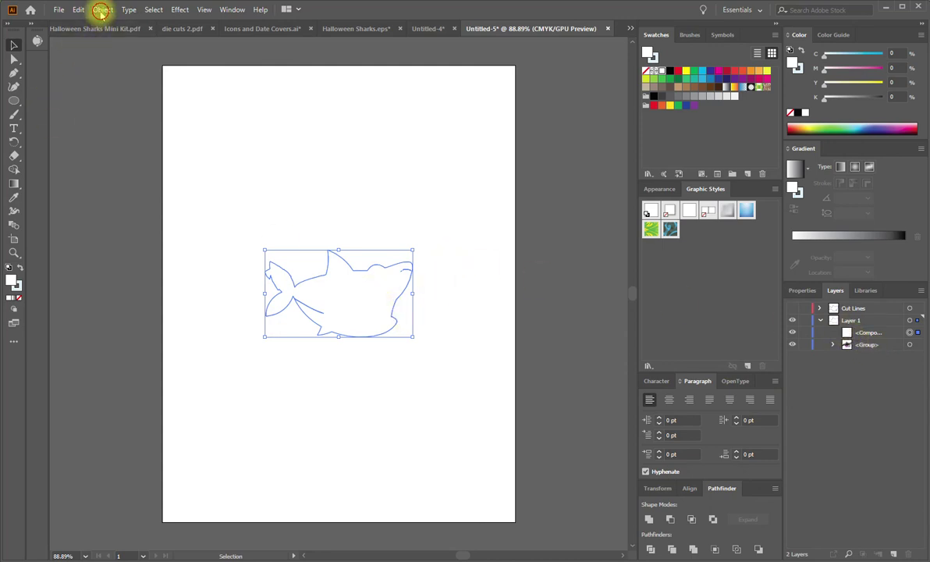
click(100, 10)
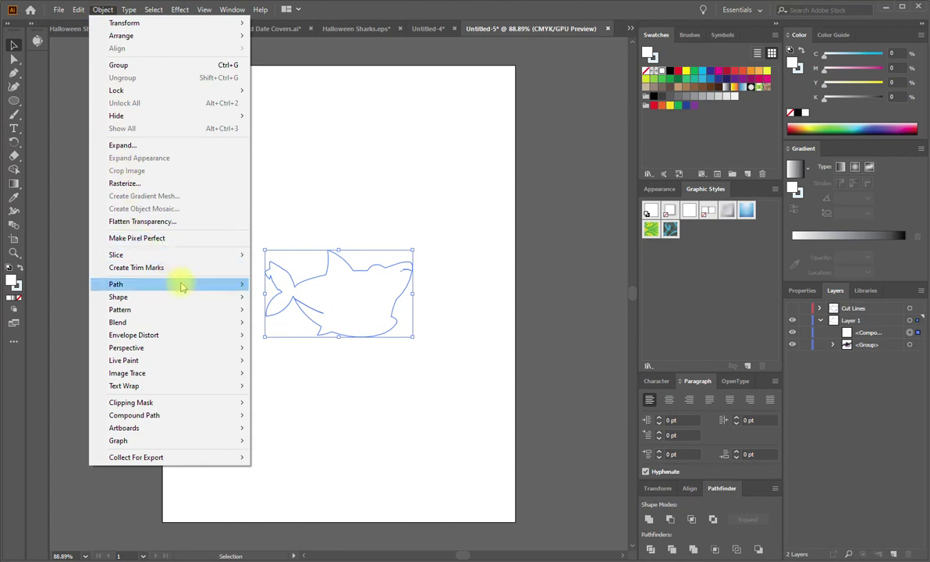
mouse_move(182, 283)
click(322, 328)
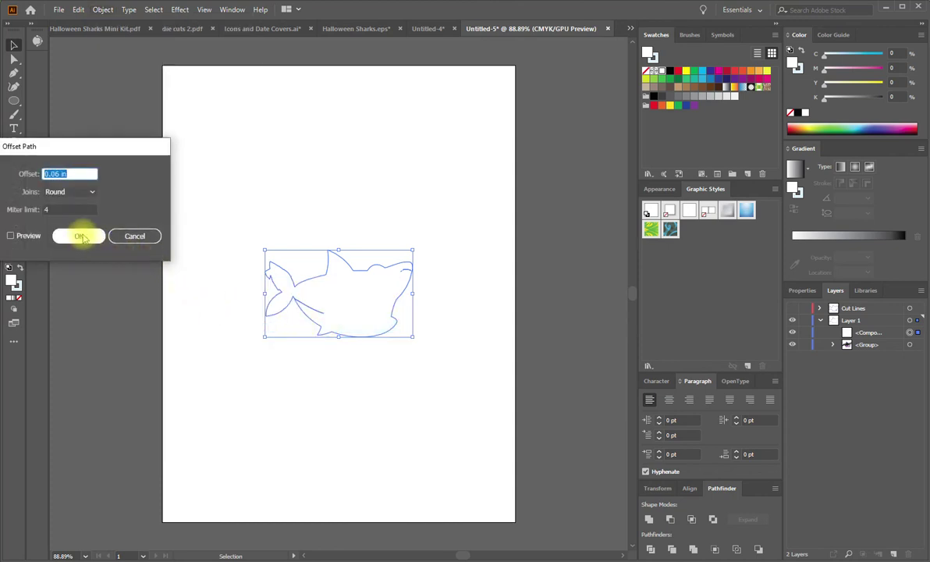
click(81, 237)
click(461, 422)
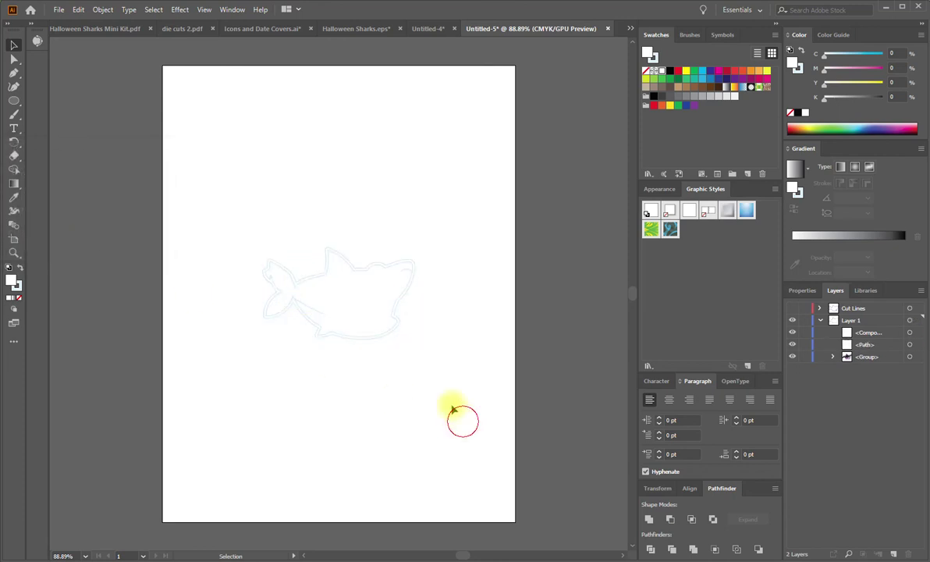
click(398, 319)
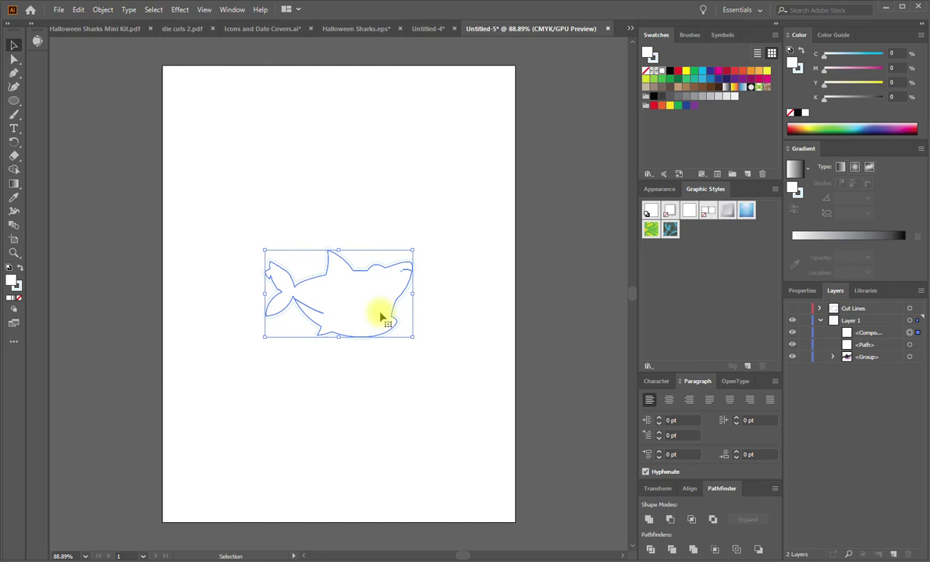
key(Delete)
- Remove the fill from the offset path and give it a dark blue stroke (C 100, M 100, Y 0, K 0)
click(401, 307)
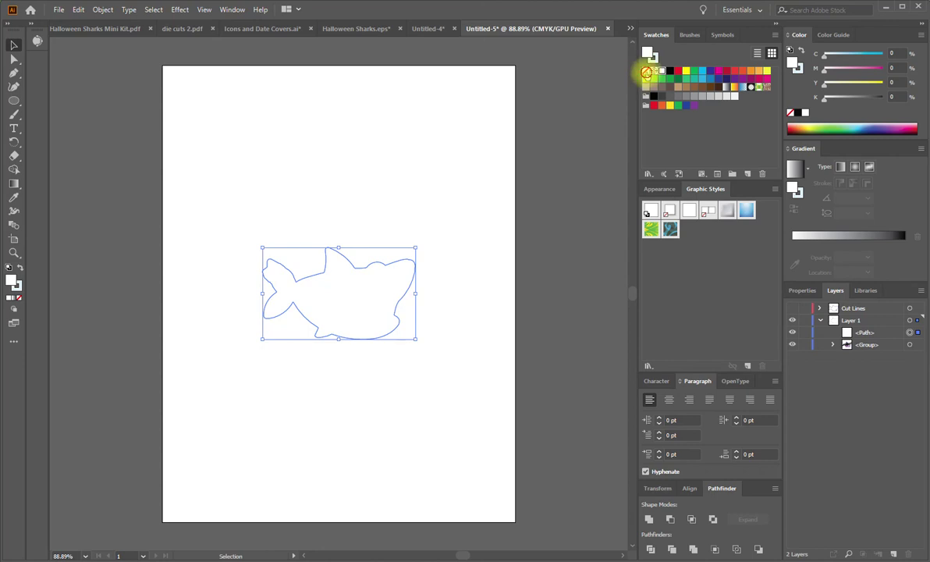
click(647, 71)
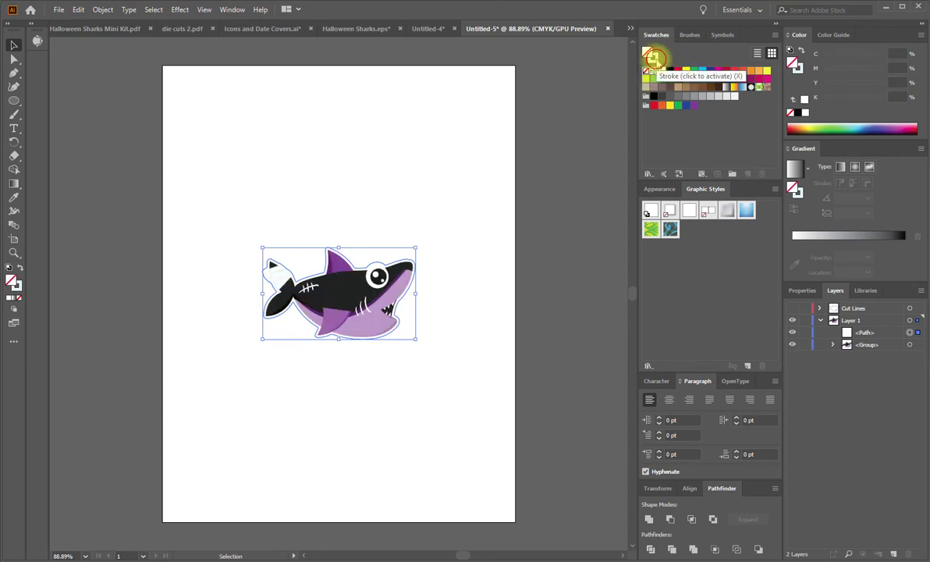
click(655, 57)
click(710, 71)
click(492, 373)
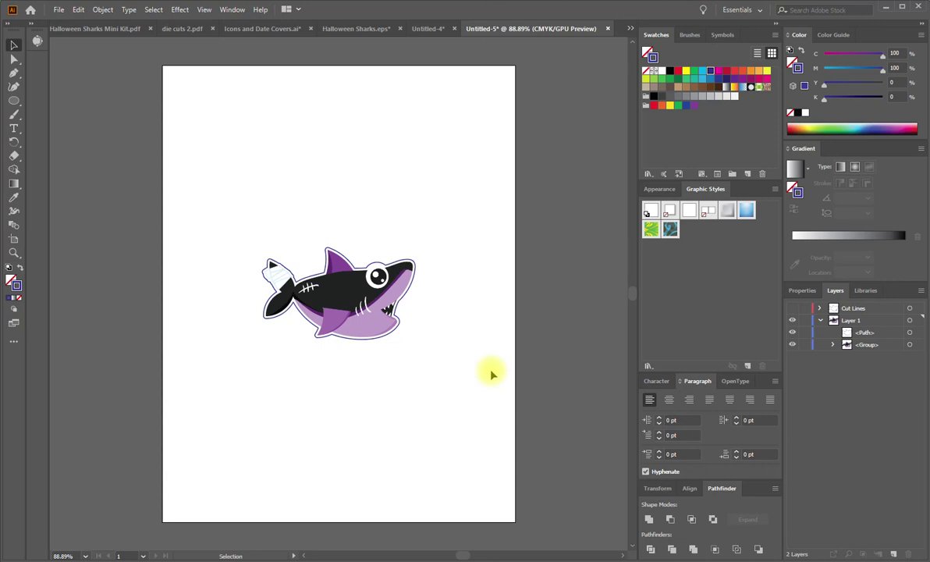